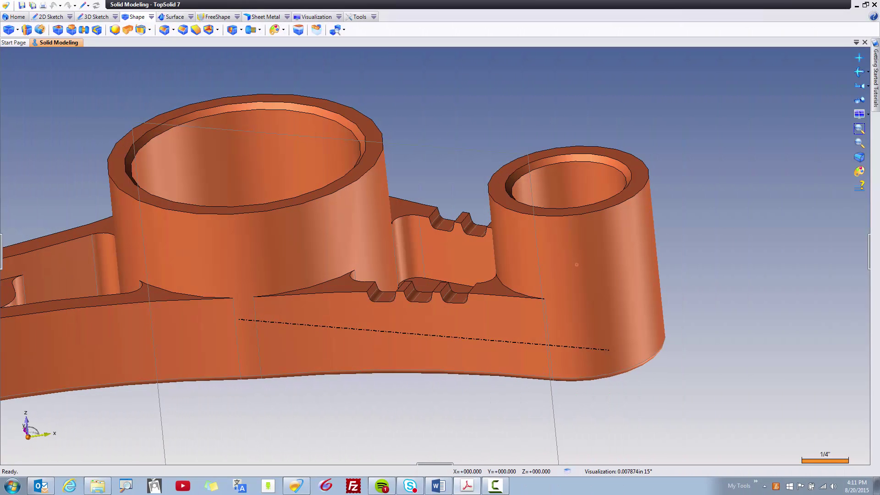
Advance the tutorial PDF to page 14 for Step 13, then minimize Acrobat.
{"action": "left_click_drag", "start_coordinate": [871, 73], "coordinate": [383, 72]}
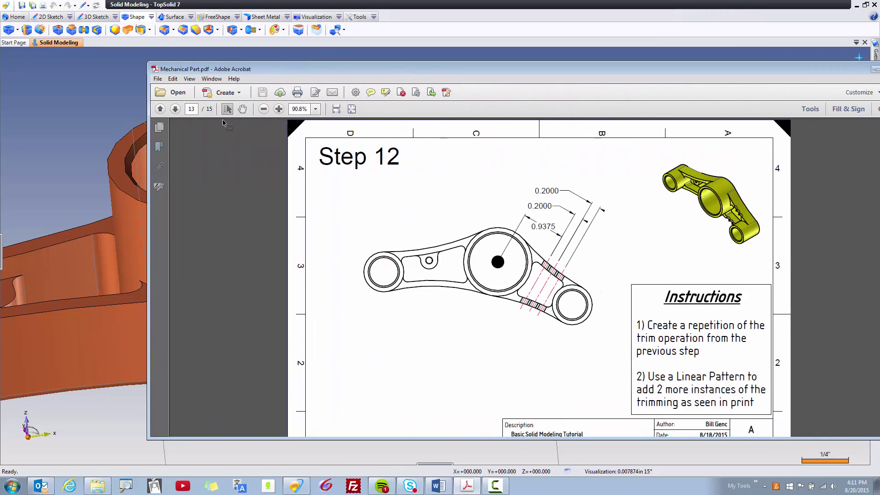
{"action": "left_click", "coordinate": [174, 110]}
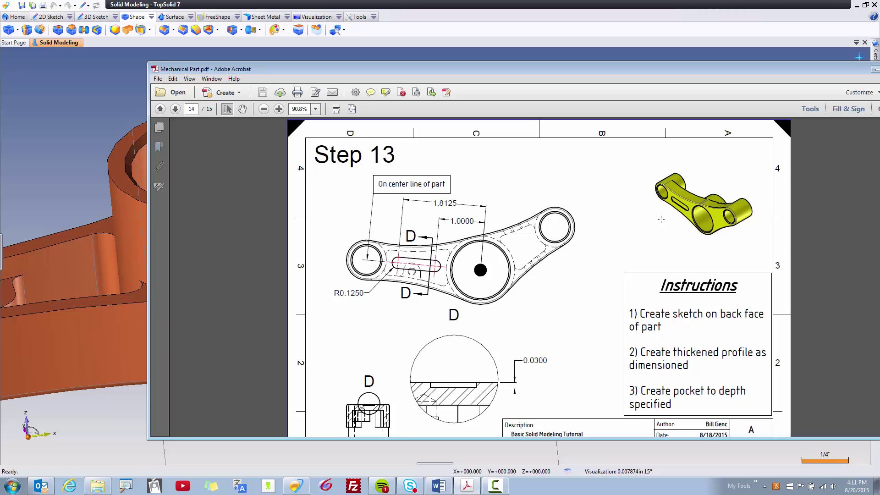
{"action": "left_click", "coordinate": [860, 69]}
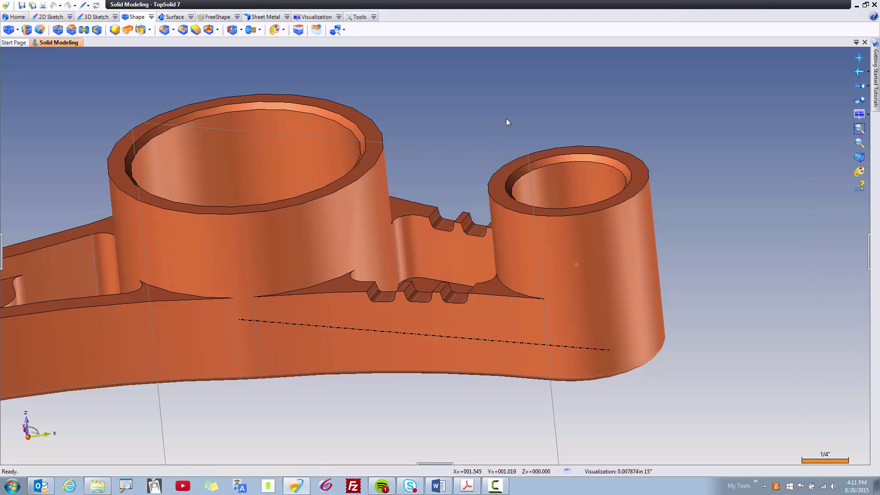
Flip the part and start Sketch 7 on its back face, viewed from the top.
{"action": "key", "text": "Up"}
{"action": "key", "text": "Up"}
{"action": "key", "text": "Up"}
{"action": "key", "text": "Up"}
{"action": "key", "text": "Up"}
{"action": "key", "text": "Up"}
{"action": "key", "text": "Up"}
{"action": "key", "text": "Up"}
{"action": "key", "text": "Up"}
{"action": "key", "text": "Up"}
{"action": "key", "text": "Up"}
{"action": "key", "text": "Up"}
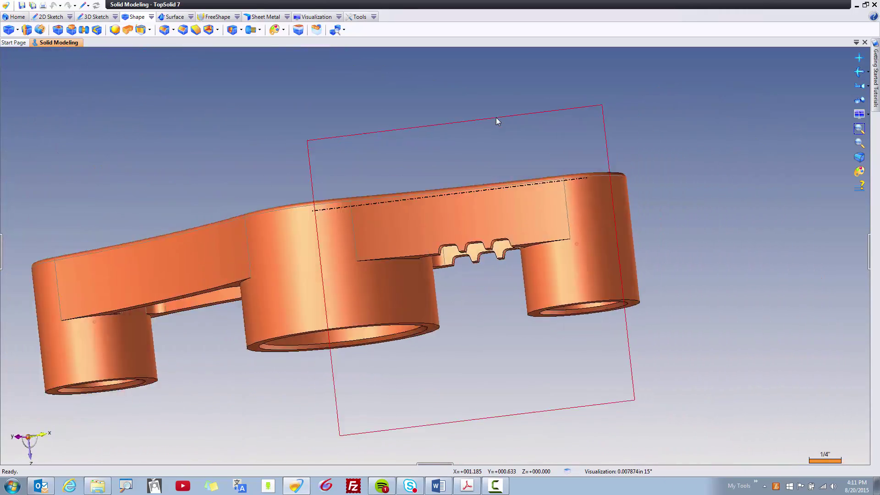
{"action": "key", "text": "Home"}
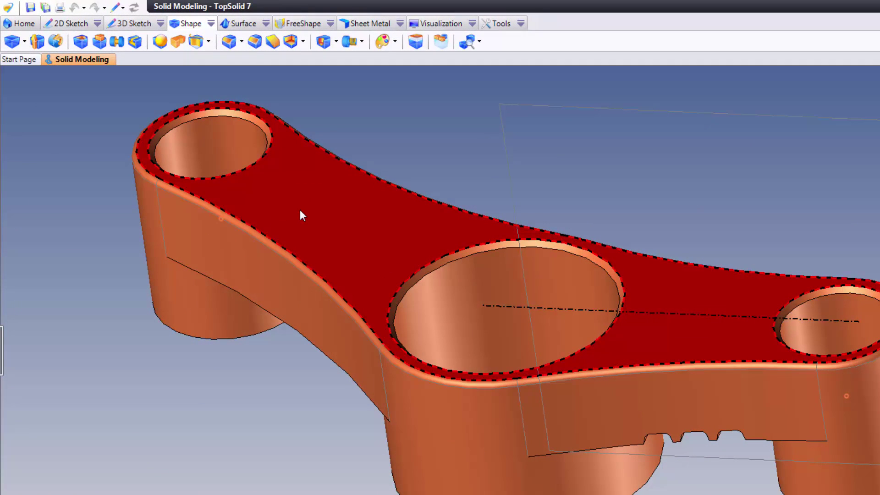
{"action": "right_click", "coordinate": [300, 211]}
{"action": "left_click", "coordinate": [325, 236]}
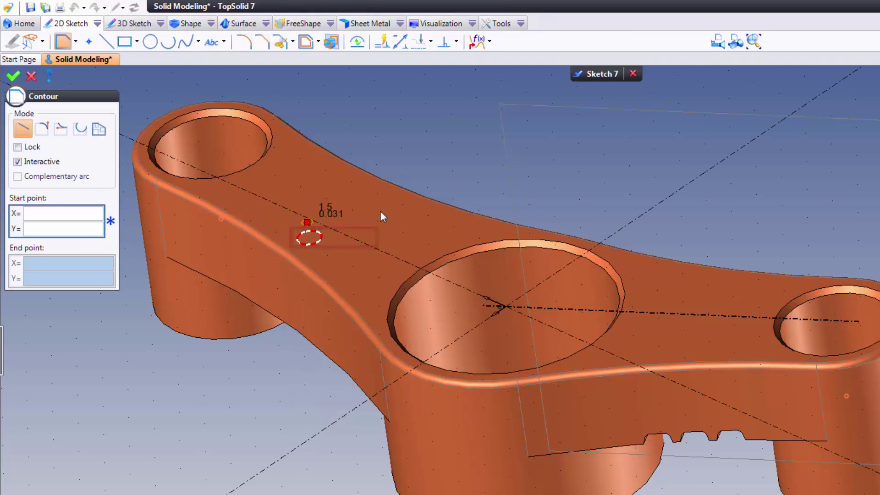
{"action": "left_click", "coordinate": [718, 41]}
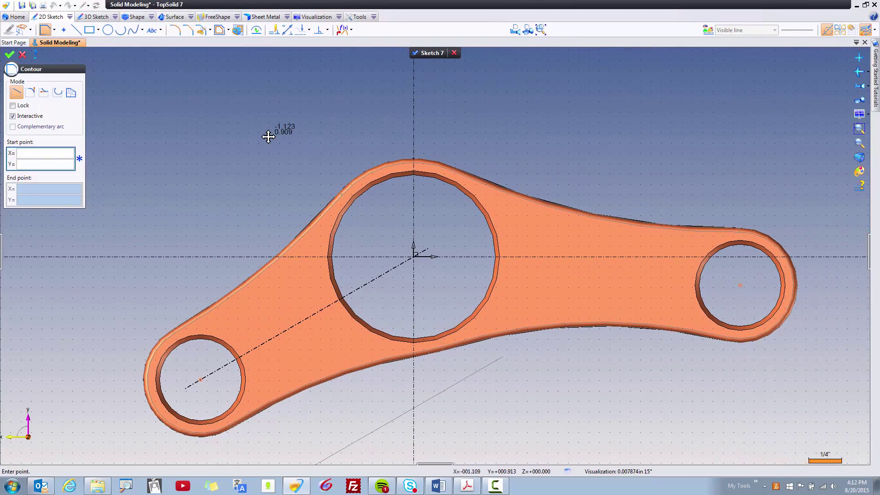
{"action": "scroll", "coordinate": [625, 284], "scroll_direction": "up", "scroll_amount": 2}
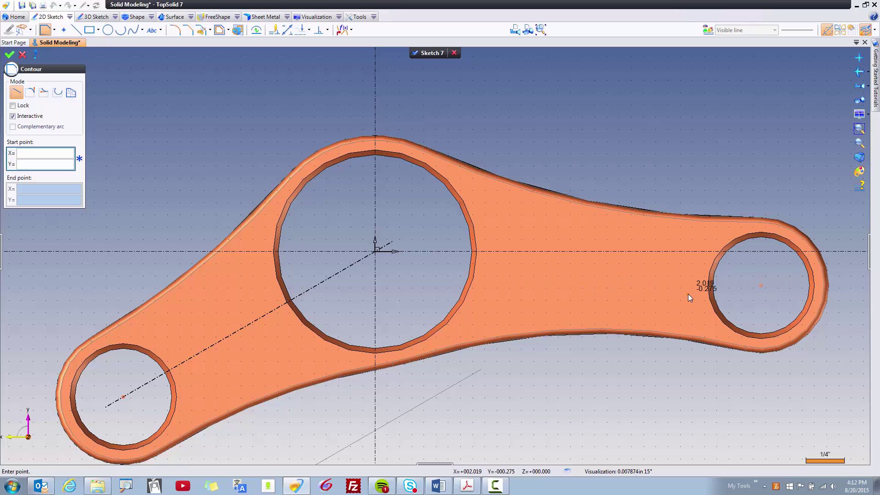
Draw a construction line from the origin to the right hole's centre, plus a solid segment along it.
{"action": "left_click", "coordinate": [75, 30]}
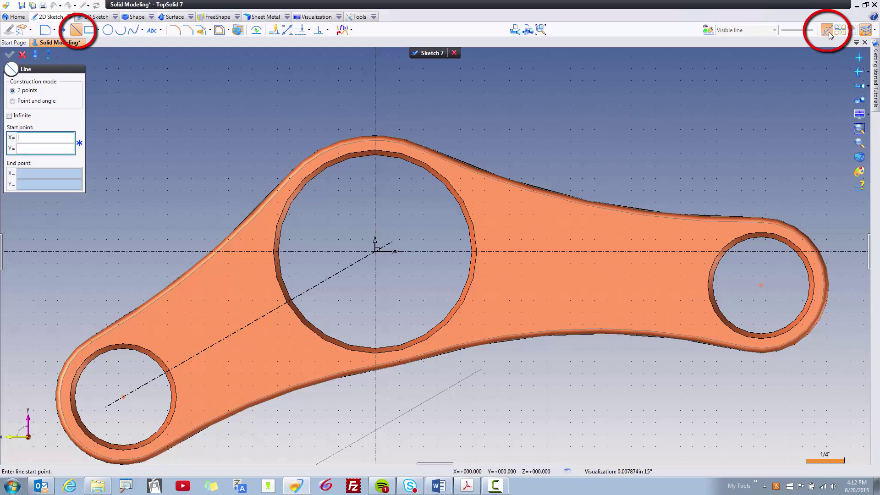
{"action": "left_click", "coordinate": [374, 251]}
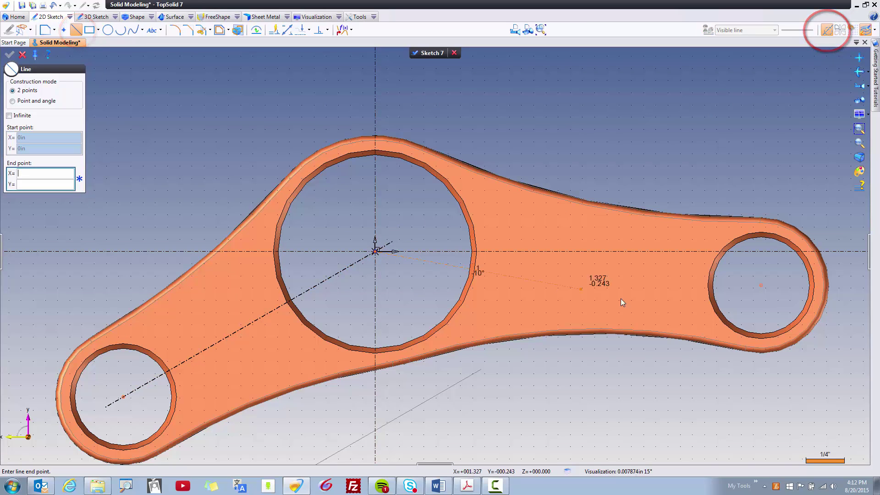
{"action": "left_click", "coordinate": [761, 285]}
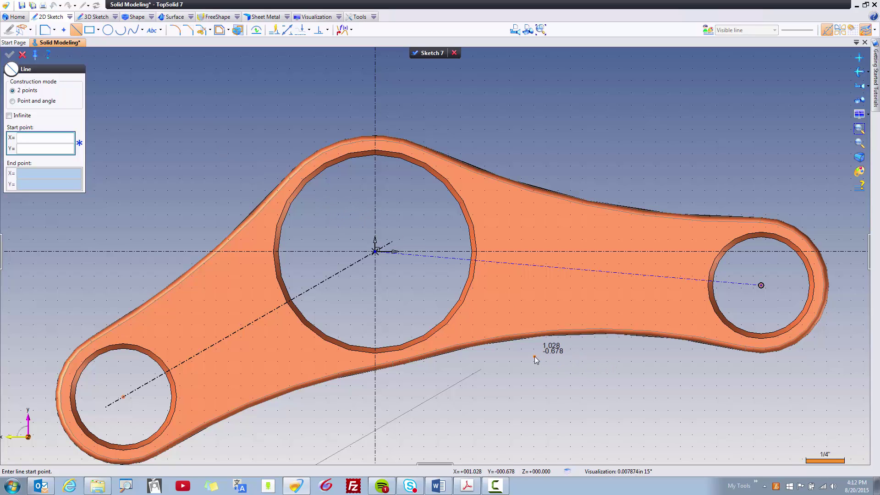
{"action": "left_click", "coordinate": [512, 263]}
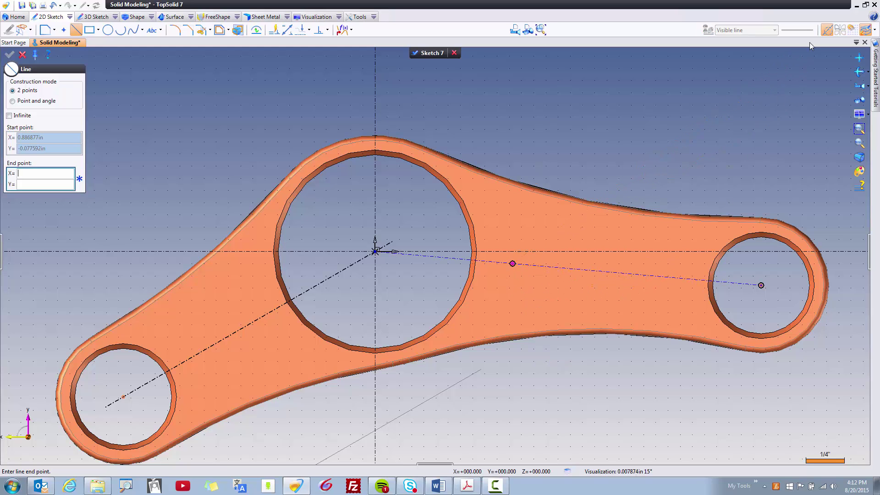
{"action": "left_click", "coordinate": [645, 275]}
Add a 0.863 length dimension to the solid segment, then delete it.
{"action": "key", "text": "Escape"}
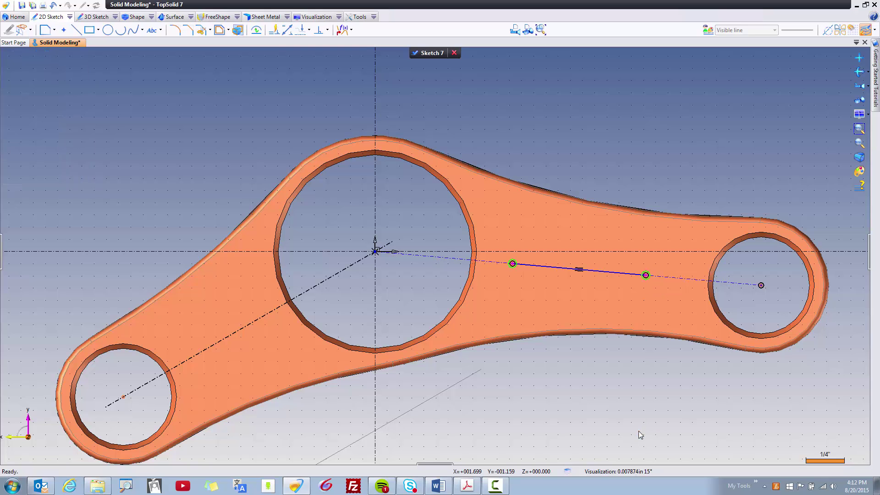
{"action": "left_click", "coordinate": [287, 30]}
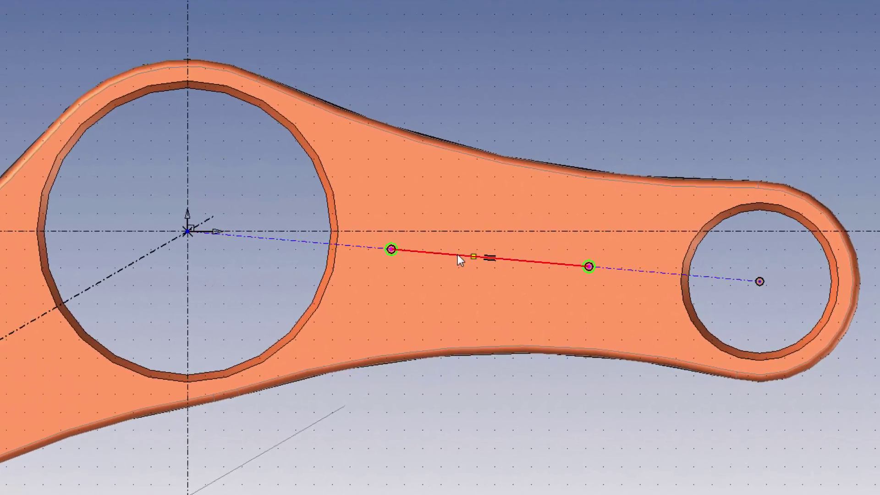
{"action": "left_click", "coordinate": [442, 252]}
{"action": "left_click", "coordinate": [441, 252]}
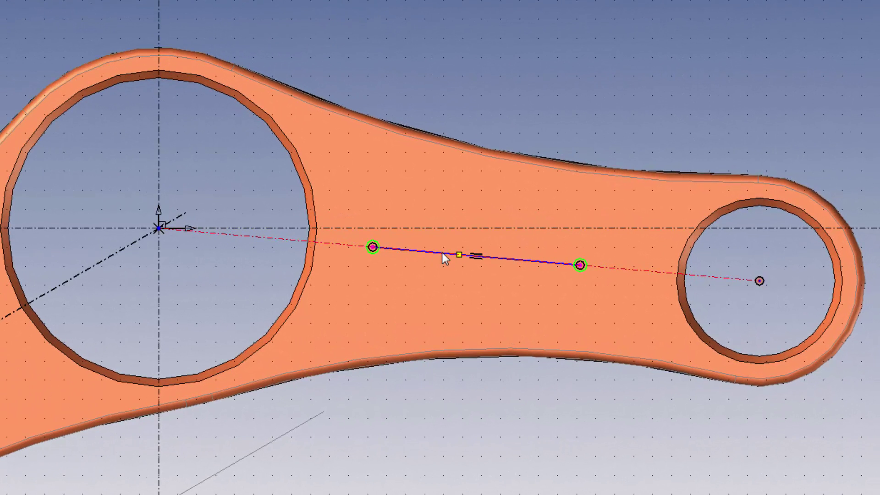
{"action": "left_click", "coordinate": [441, 252]}
{"action": "left_click", "coordinate": [442, 252]}
{"action": "left_click", "coordinate": [442, 257]}
{"action": "left_click", "coordinate": [443, 258]}
{"action": "left_click", "coordinate": [443, 257]}
{"action": "left_click", "coordinate": [442, 253]}
{"action": "left_click", "coordinate": [442, 253]}
{"action": "left_click", "coordinate": [442, 253]}
{"action": "left_click", "coordinate": [442, 253]}
{"action": "left_click", "coordinate": [442, 253]}
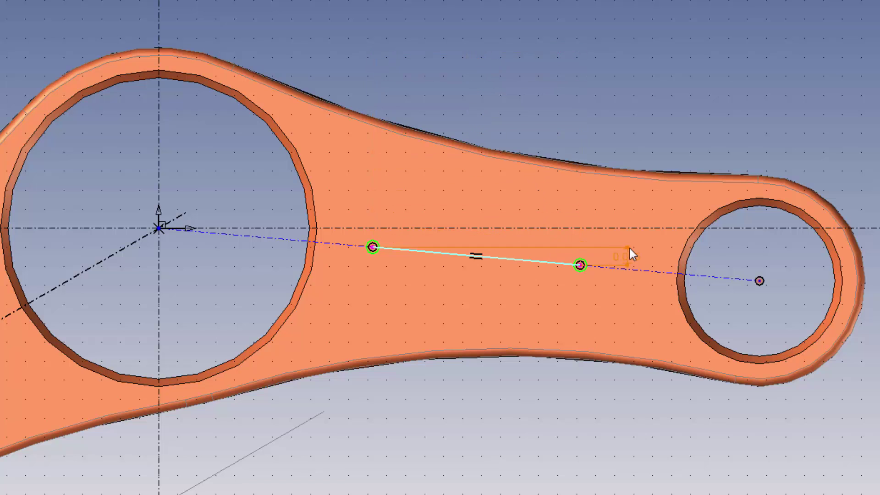
{"action": "left_click", "coordinate": [584, 245]}
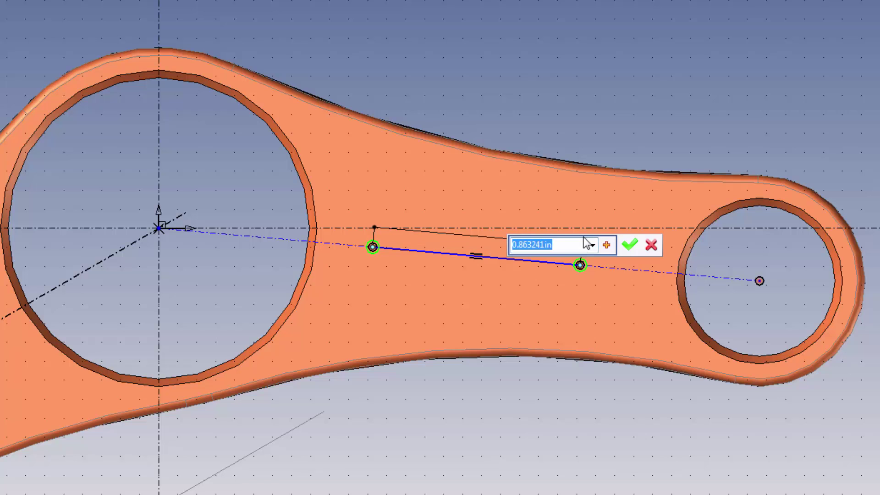
{"action": "key", "text": "Return"}
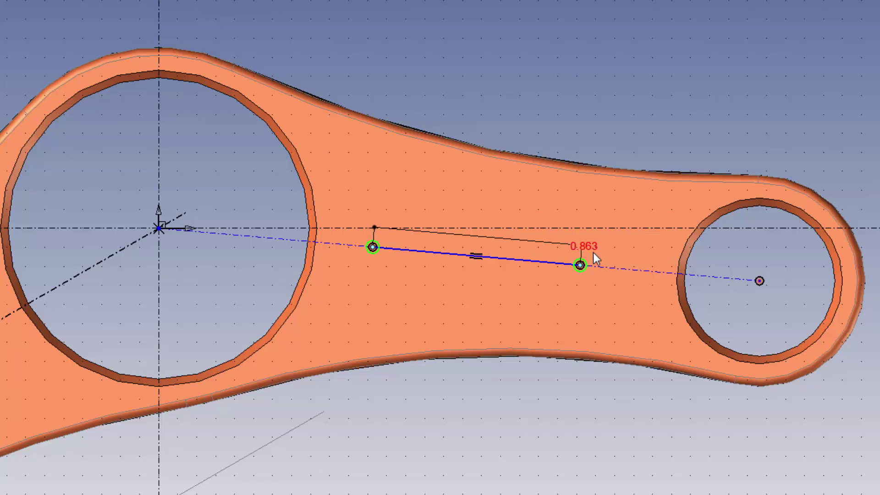
{"action": "right_click", "coordinate": [585, 241]}
{"action": "left_click", "coordinate": [634, 384]}
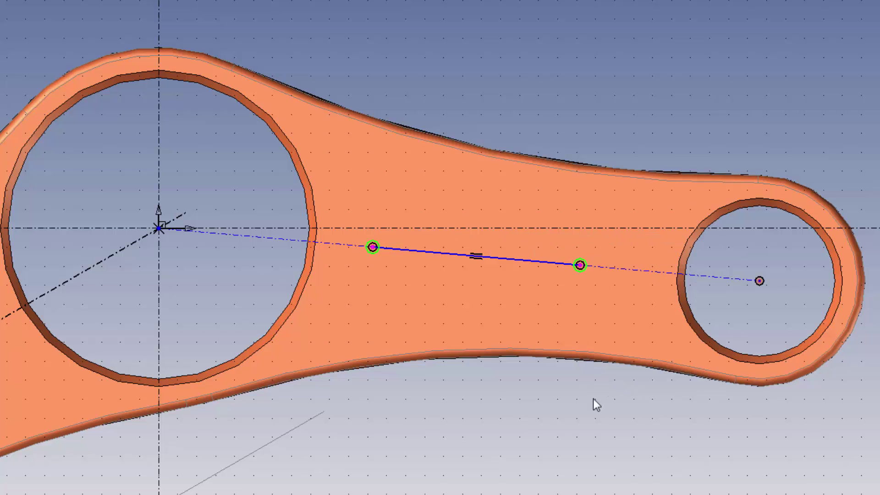
Dimension the segment's near end at 1 from the large hole's centre.
{"action": "left_click", "coordinate": [372, 247]}
{"action": "left_click", "coordinate": [270, 131]}
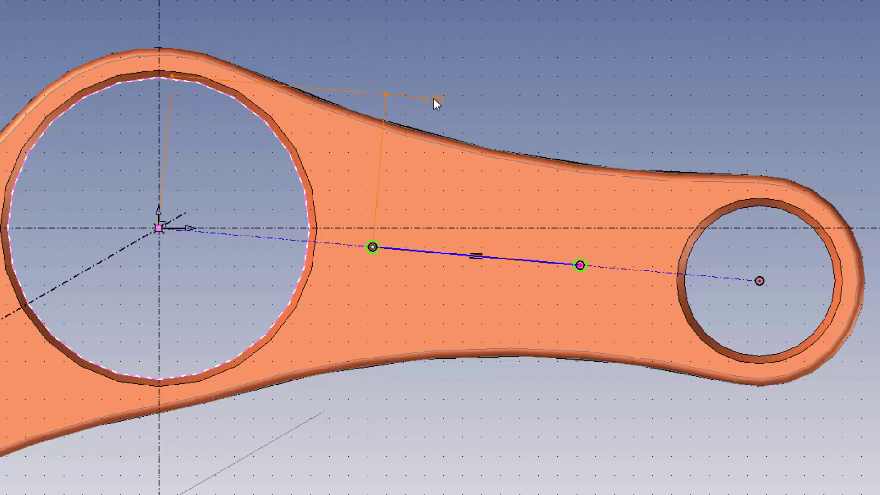
{"action": "left_click", "coordinate": [445, 52]}
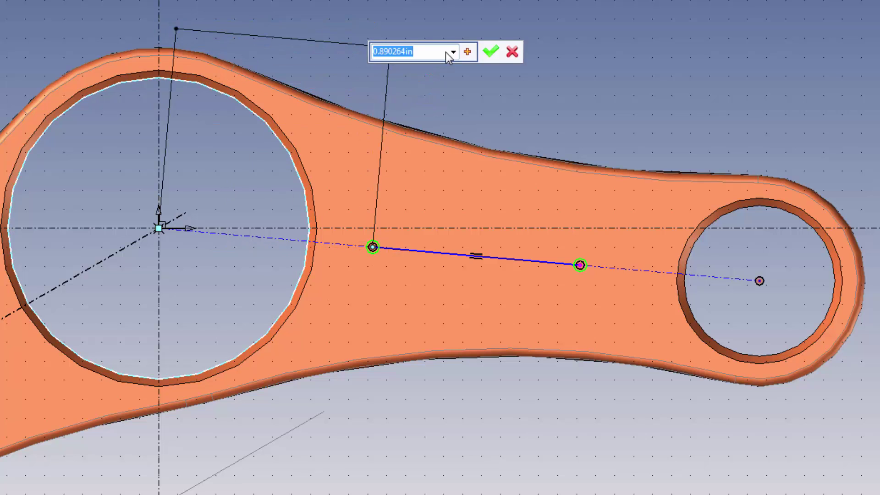
{"action": "type", "text": "1"}
{"action": "key", "text": "Return"}
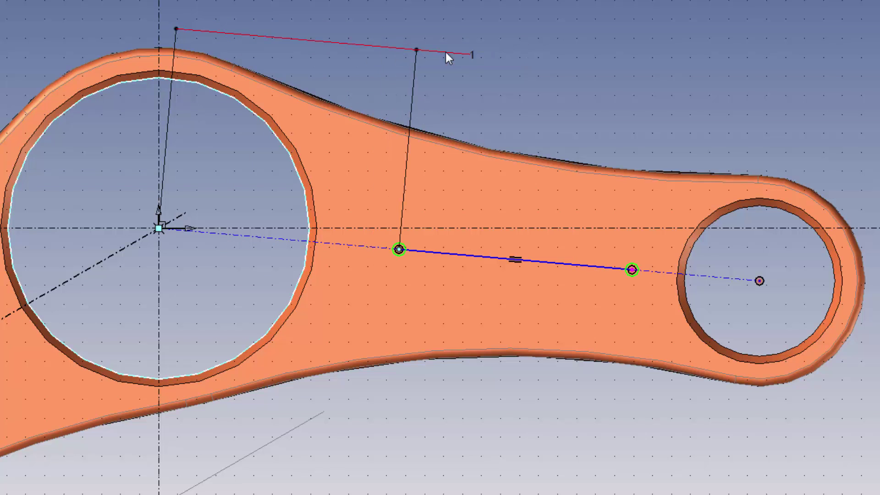
Dimension the segment's far end at 1.813 from the large hole's centre.
{"action": "left_click", "coordinate": [313, 197]}
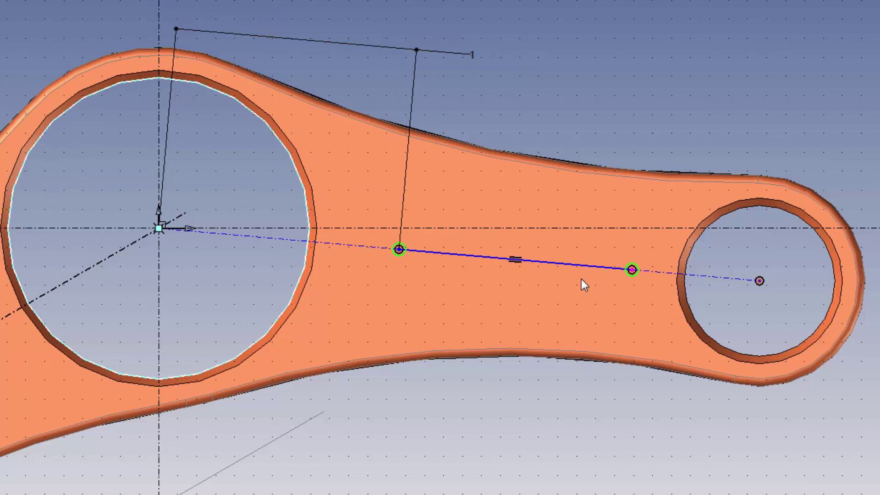
{"action": "left_click", "coordinate": [632, 270]}
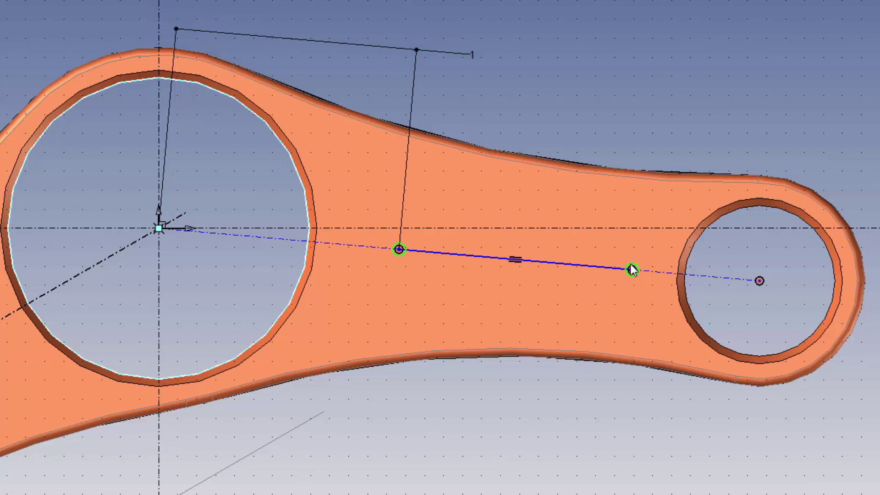
{"action": "left_click", "coordinate": [702, 47]}
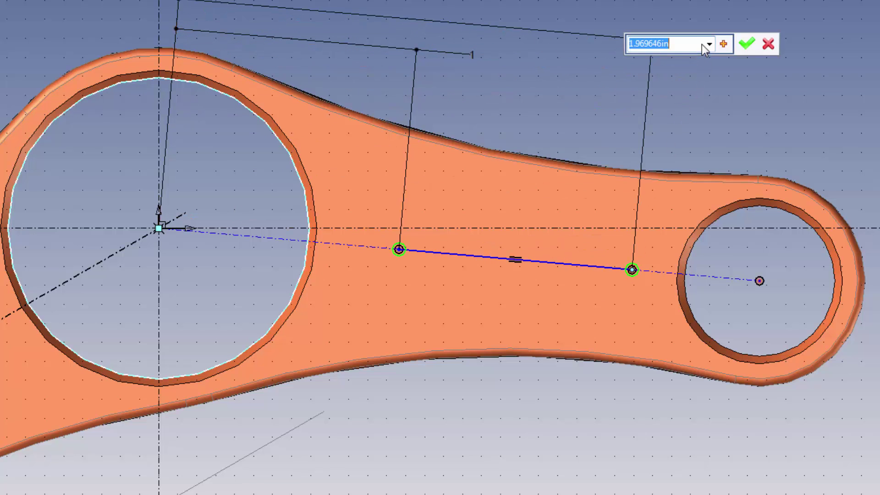
{"action": "type", "text": "1.813"}
{"action": "key", "text": "Return"}
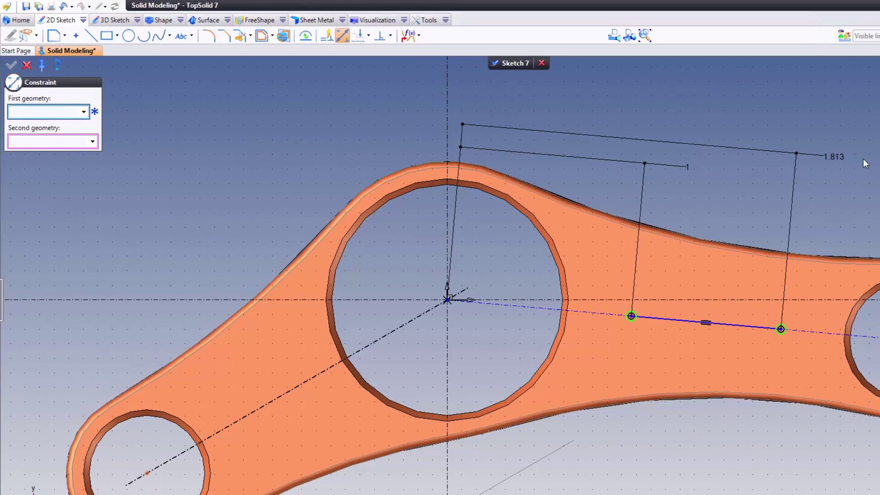
Thicken the centreline segment to 0.25 in with External arcs extremity joints.
{"action": "left_click", "coordinate": [262, 36]}
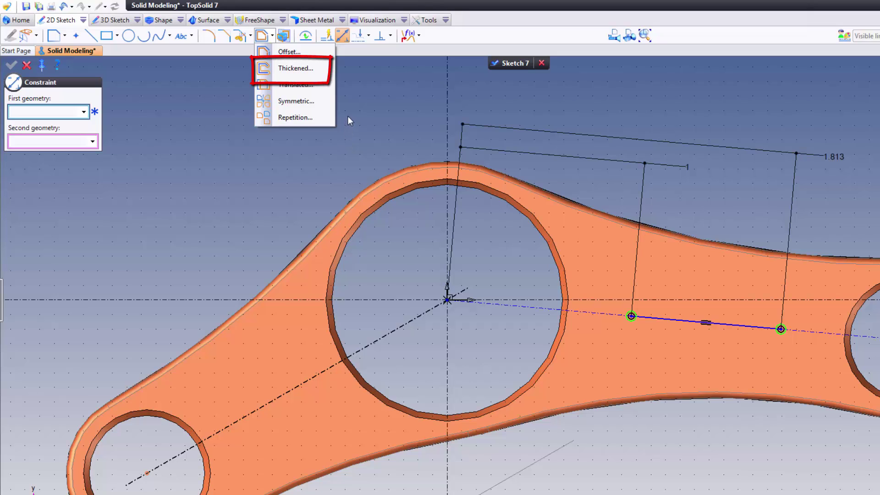
{"action": "left_click", "coordinate": [312, 73]}
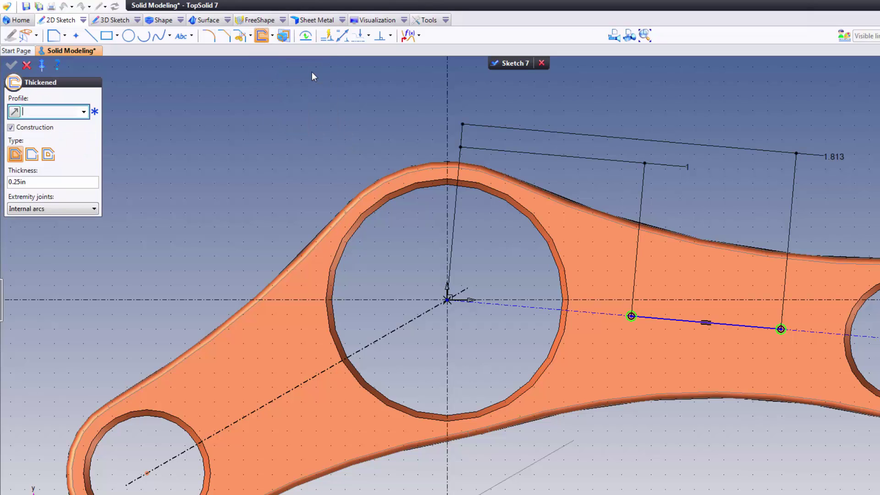
{"action": "left_click", "coordinate": [664, 318]}
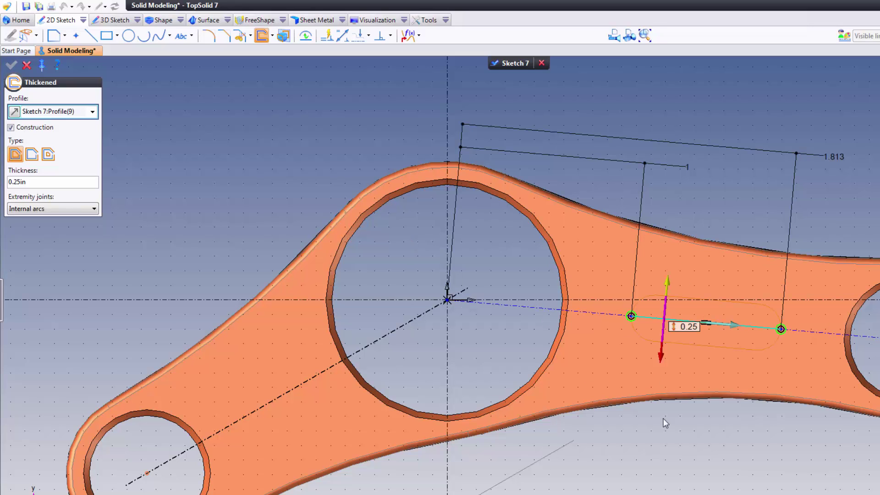
{"action": "scroll", "coordinate": [678, 415], "scroll_direction": "up", "scroll_amount": 2}
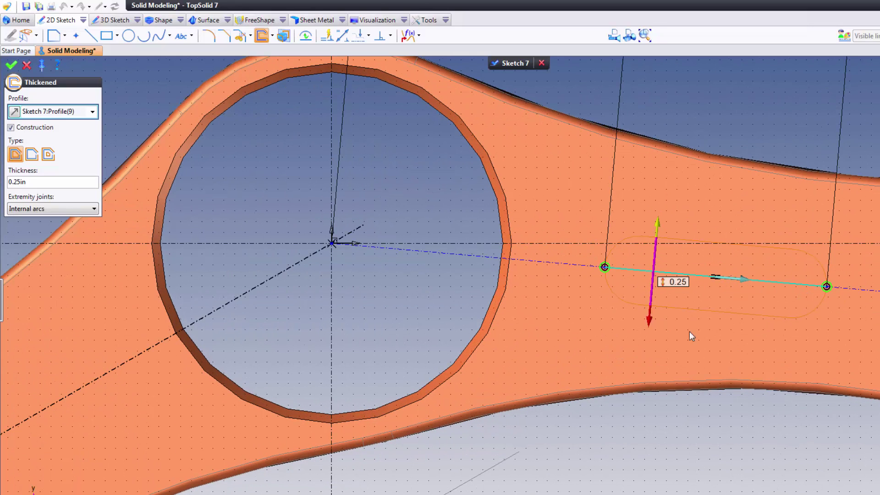
{"action": "left_click_drag", "start_coordinate": [661, 225], "coordinate": [660, 188]}
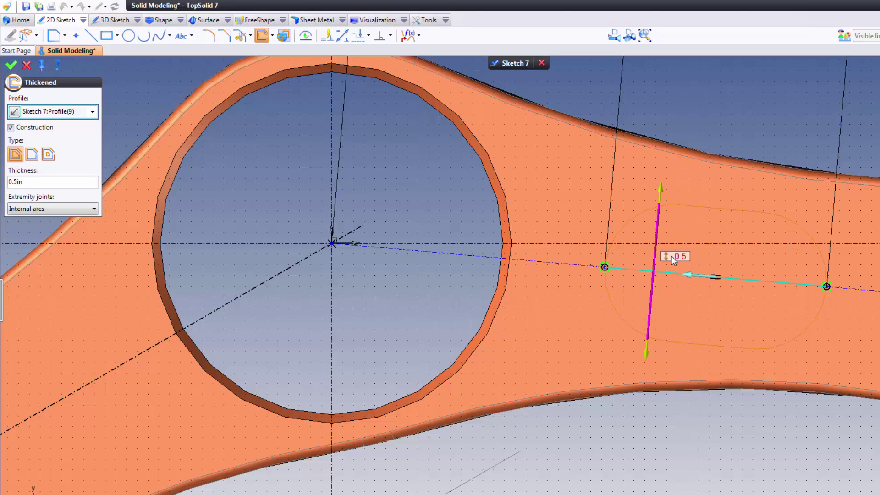
{"action": "left_click", "coordinate": [679, 256]}
{"action": "type", "text": ".25"}
{"action": "key", "text": "Return"}
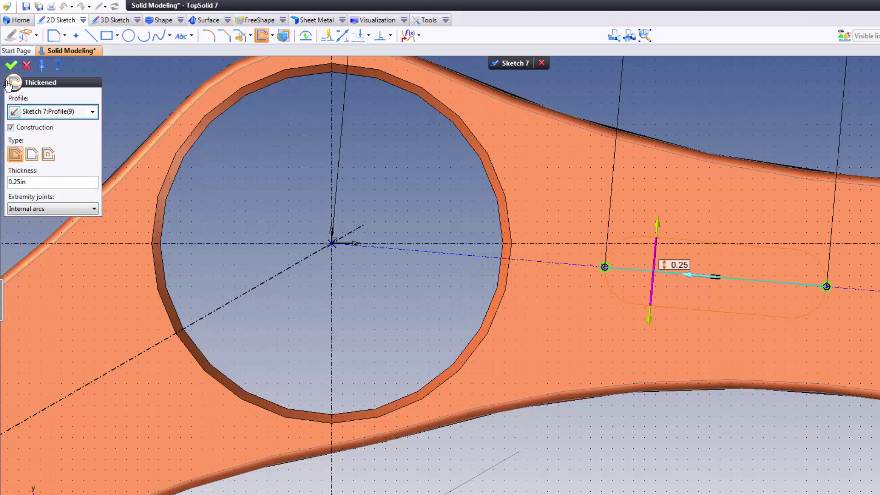
{"action": "left_click", "coordinate": [31, 210]}
{"action": "left_click", "coordinate": [29, 220]}
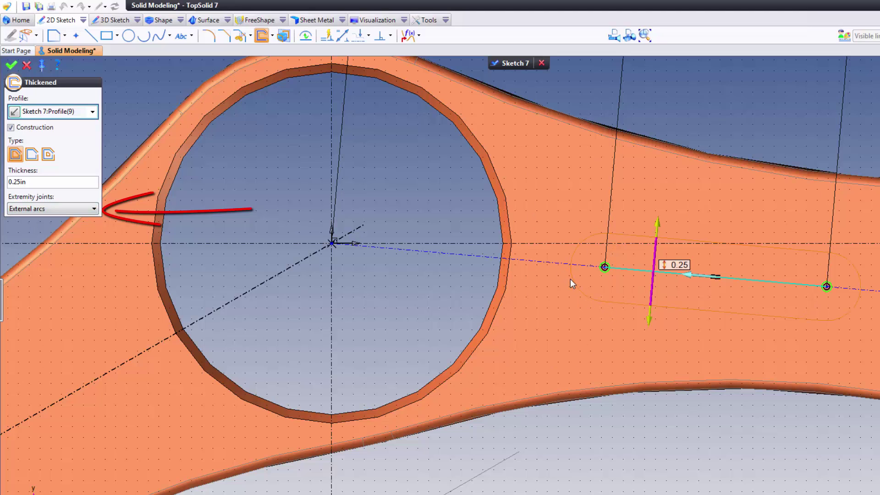
{"action": "left_click", "coordinate": [12, 66]}
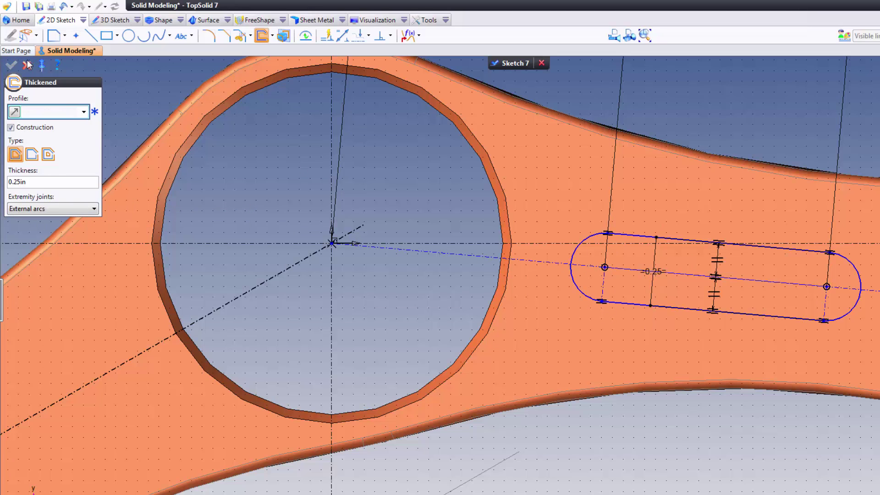
{"action": "left_click", "coordinate": [28, 66]}
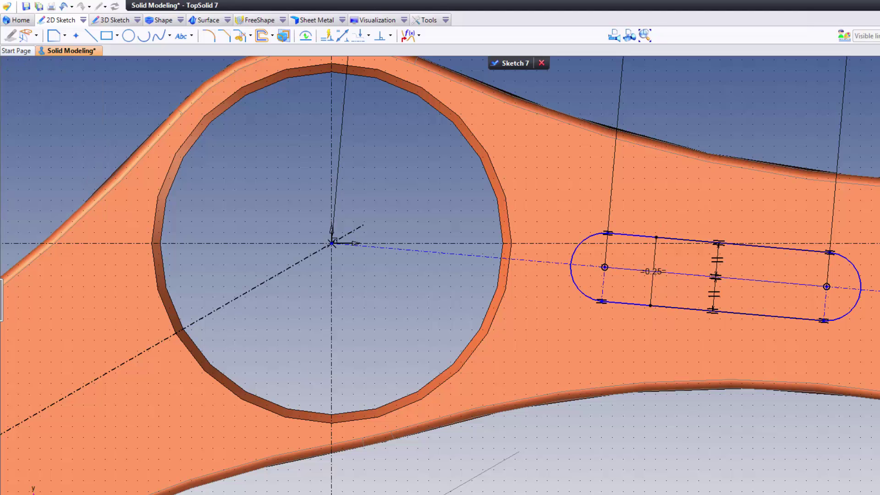
Create a Pocket from Sketch 7 with a depth of 0.03 in.
{"action": "scroll", "coordinate": [547, 451], "scroll_direction": "down", "scroll_amount": 3}
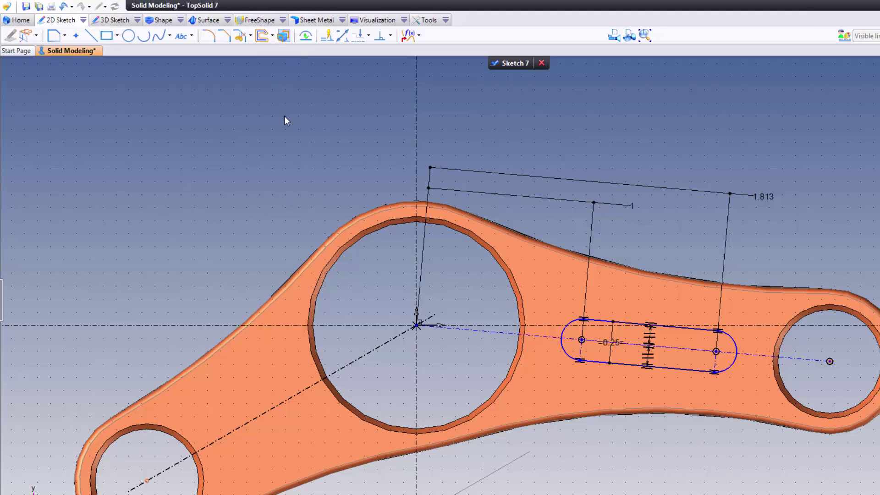
{"action": "right_click", "coordinate": [255, 146]}
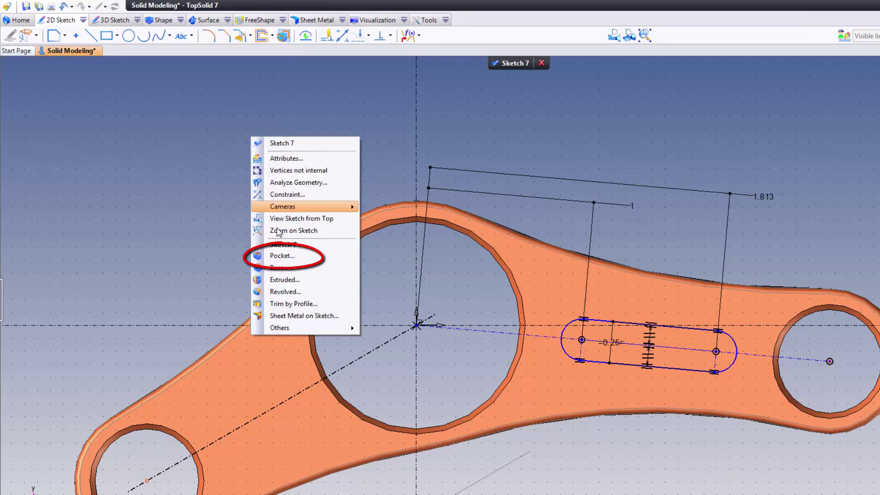
{"action": "left_click", "coordinate": [281, 256]}
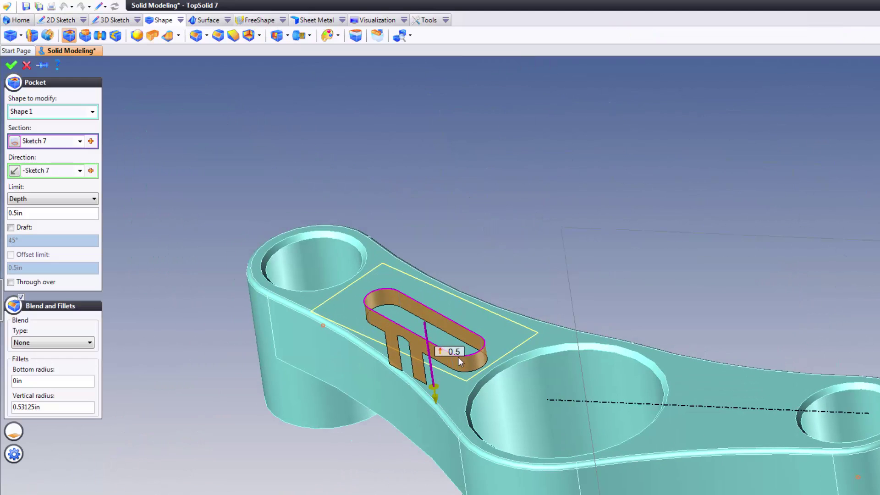
{"action": "left_click", "coordinate": [455, 351]}
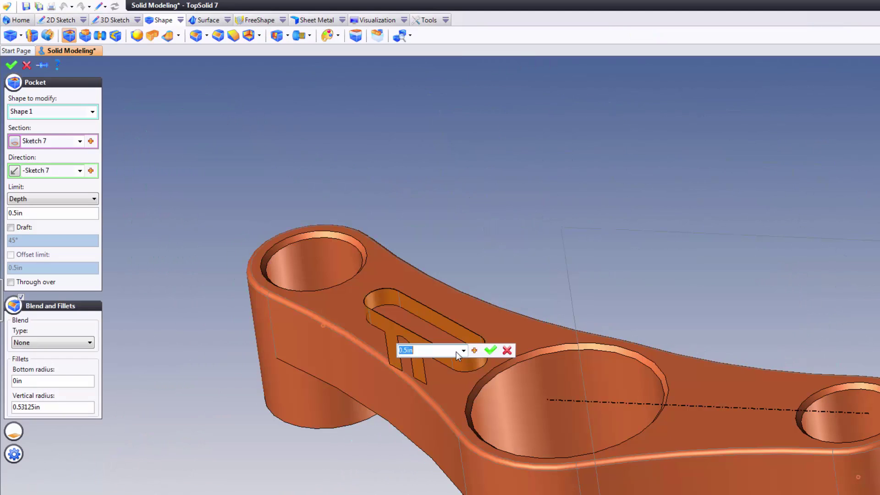
{"action": "type", "text": "0.03"}
{"action": "key", "text": "Return"}
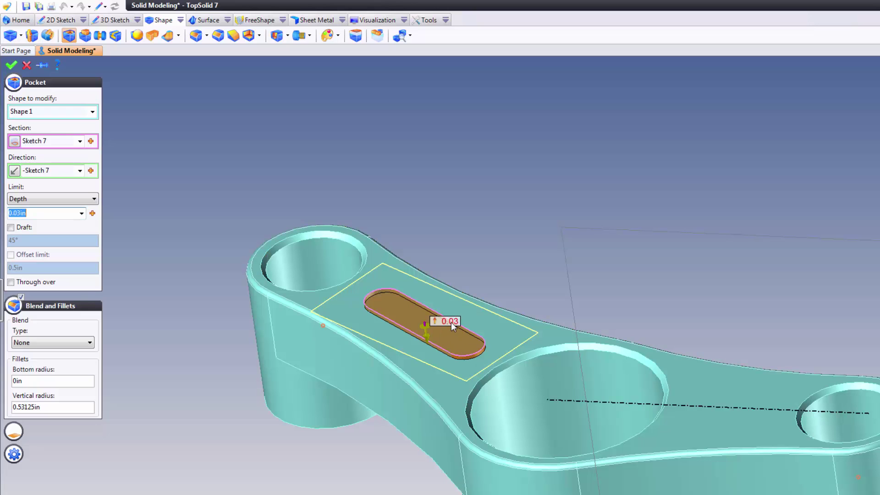
{"action": "left_click", "coordinate": [11, 65]}
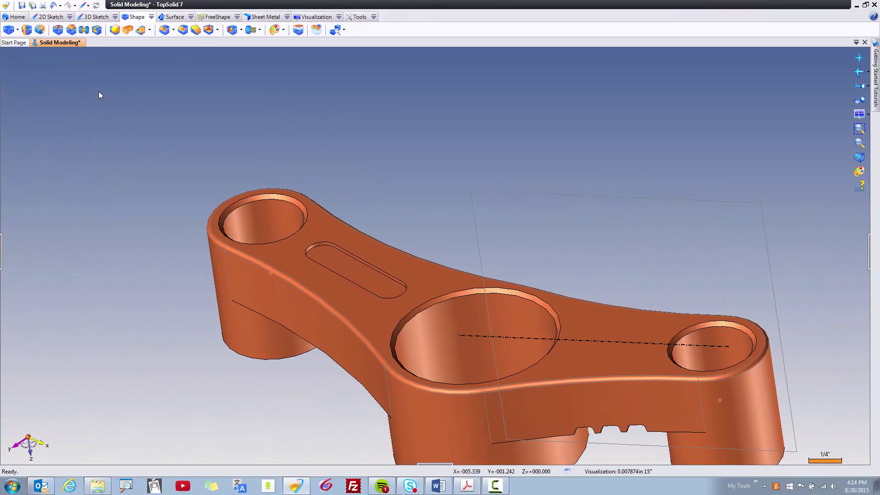